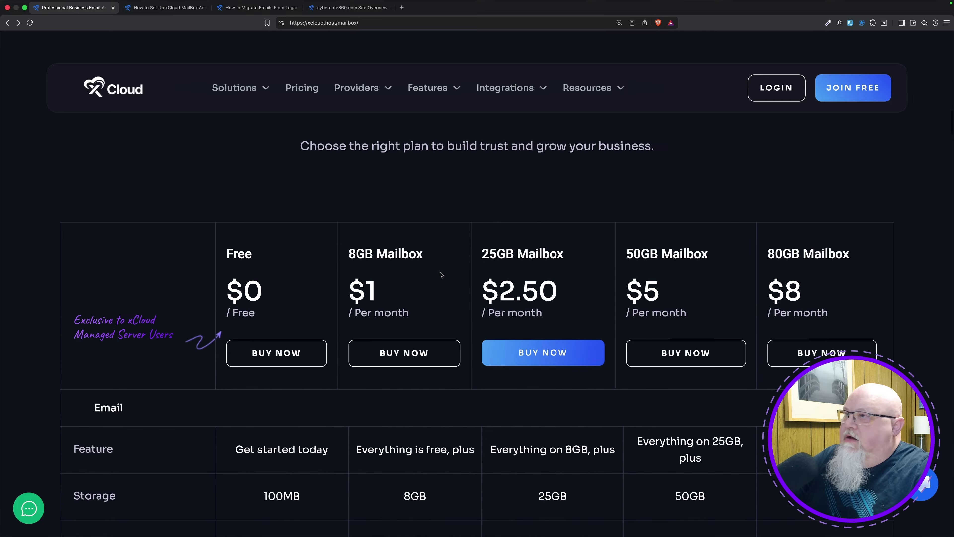
# - Compare the prices of the free, 8GB, 25GB, 50GB and 80GB xCloud mailbox plans
pyautogui.scroll(-4, 441, 274)
pyautogui.scroll(1, 441, 275)
pyautogui.scroll(2, 441, 275)
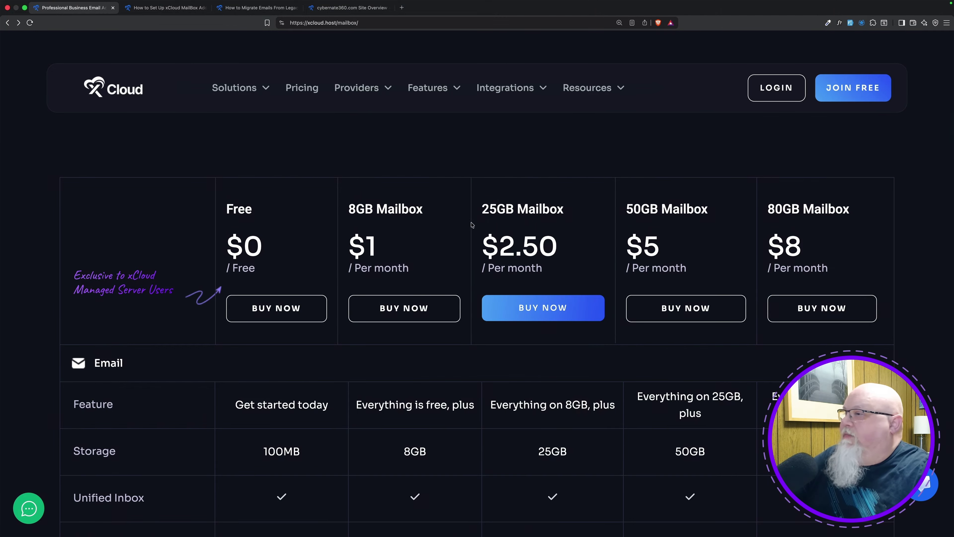
pyautogui.moveTo(228, 231); pyautogui.dragTo(268, 249)
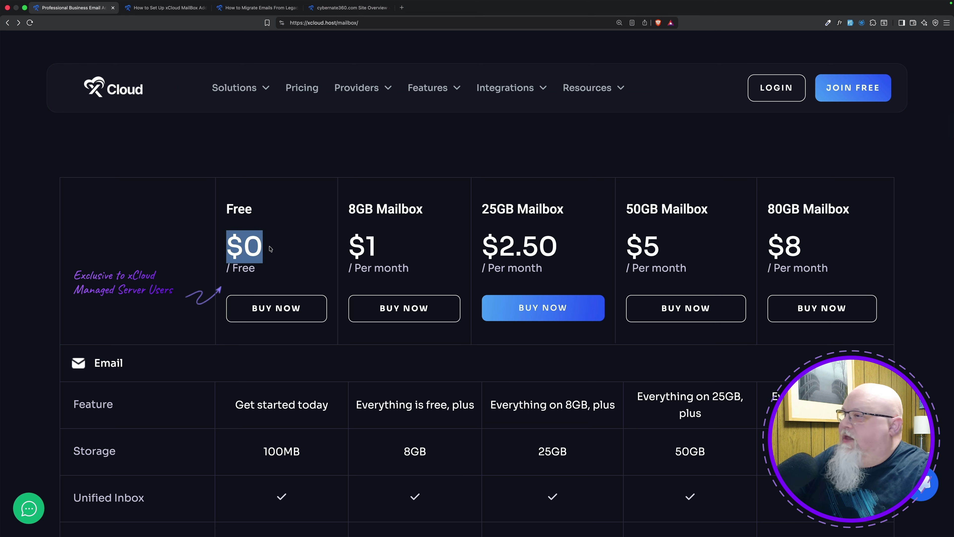
pyautogui.click(268, 249)
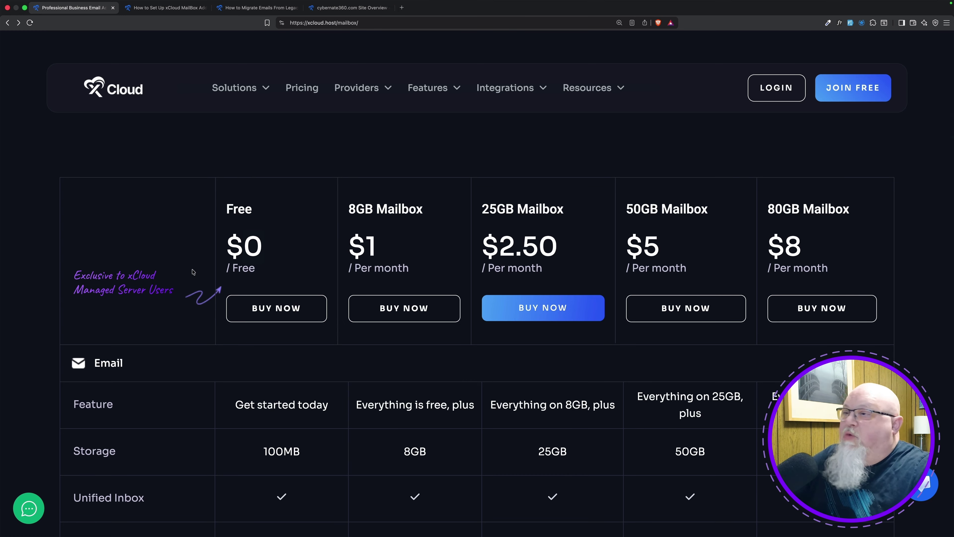
pyautogui.moveTo(381, 249); pyautogui.dragTo(355, 248)
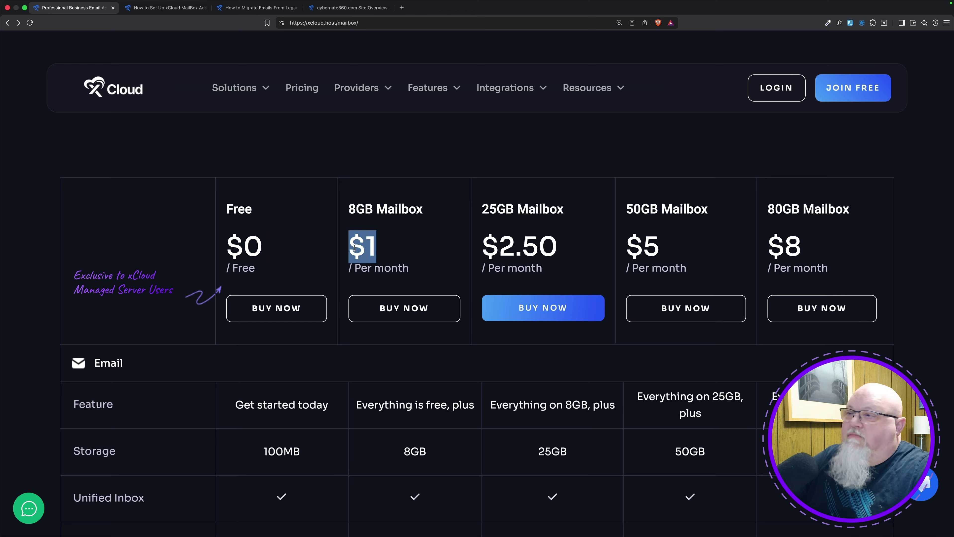
pyautogui.click(389, 250)
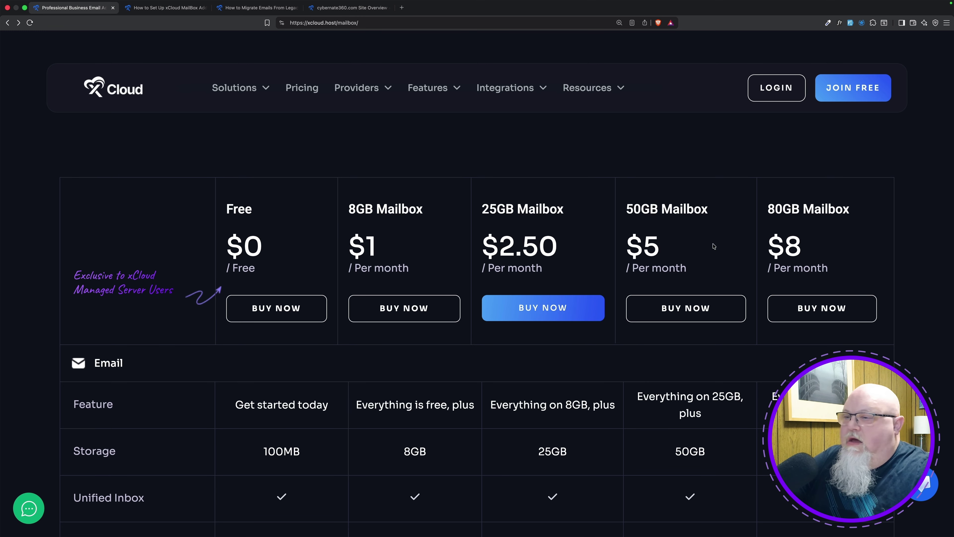
# - Examine the mailbox plan comparison table, from the email features down to the collapsed categories such as Calendar and Security
pyautogui.scroll(-12, 714, 247)
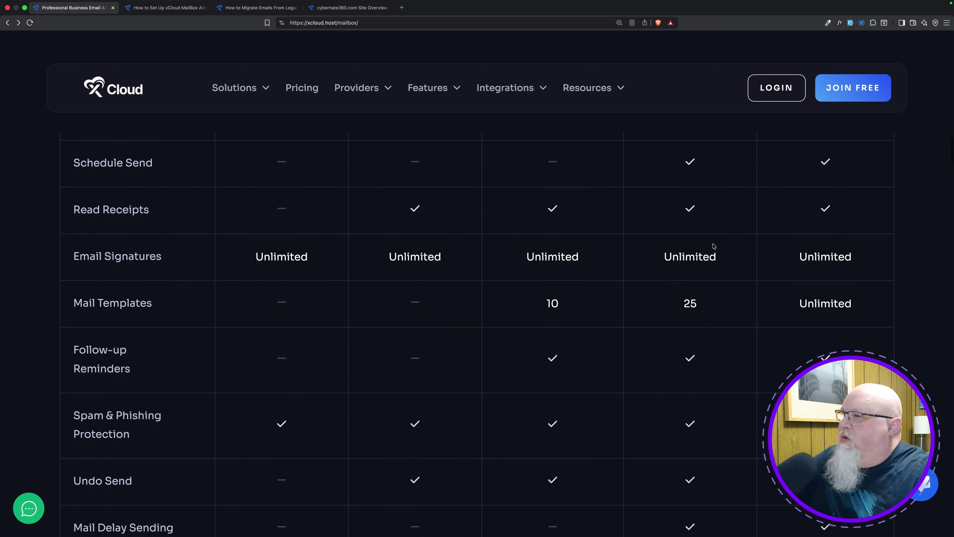
pyautogui.scroll(-20, 714, 247)
pyautogui.scroll(16, 714, 246)
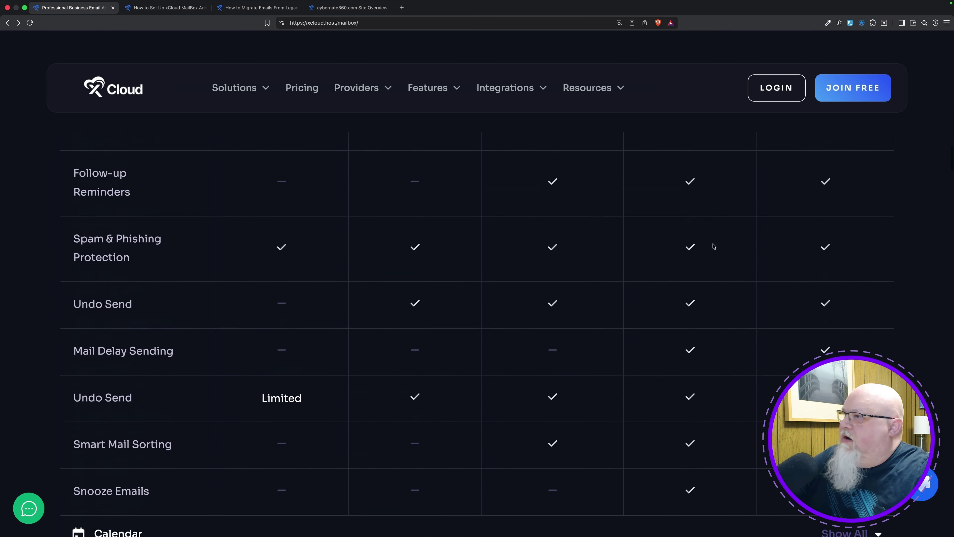
pyautogui.scroll(-9, 714, 246)
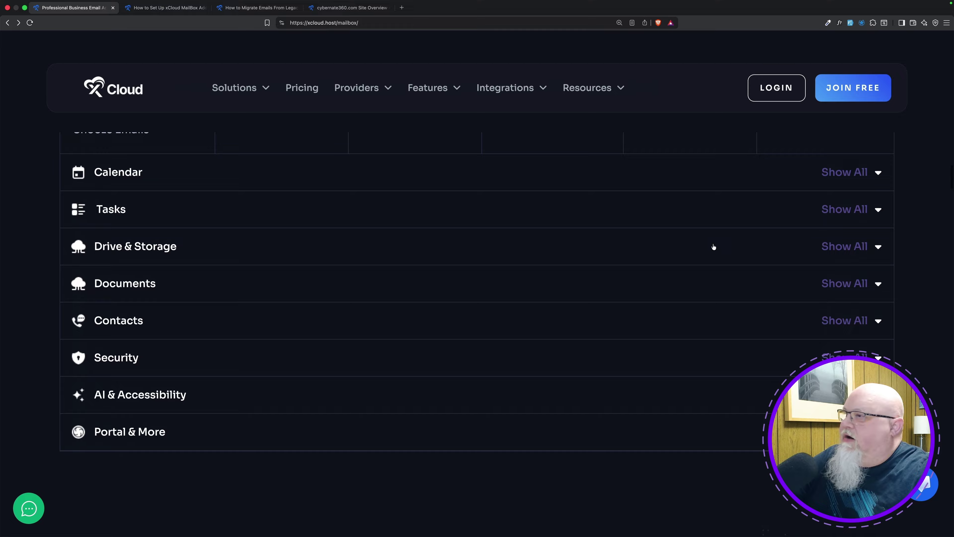
pyautogui.scroll(1, 713, 247)
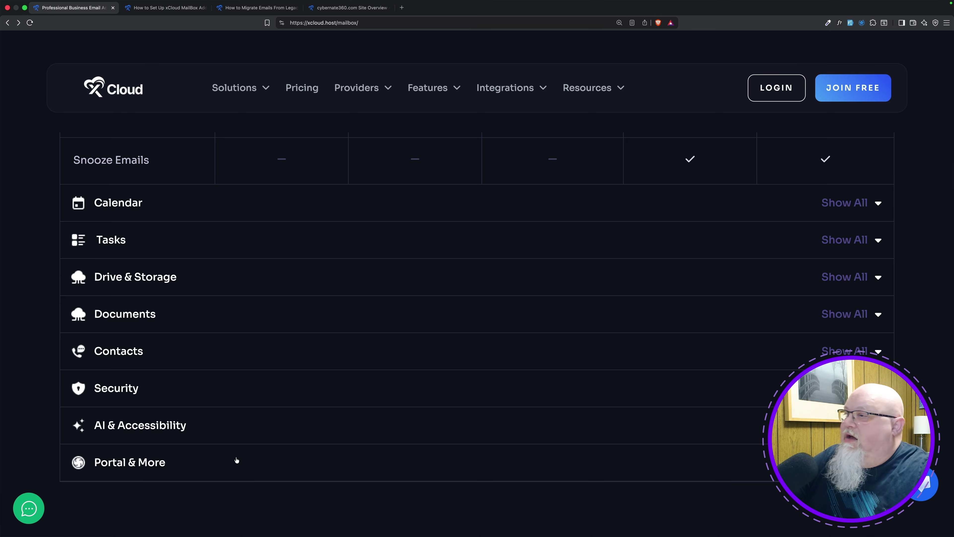
# - Read the AI-powered inbox section and the business email features, including email client compatibility and custom labels
pyautogui.scroll(-12, 236, 460)
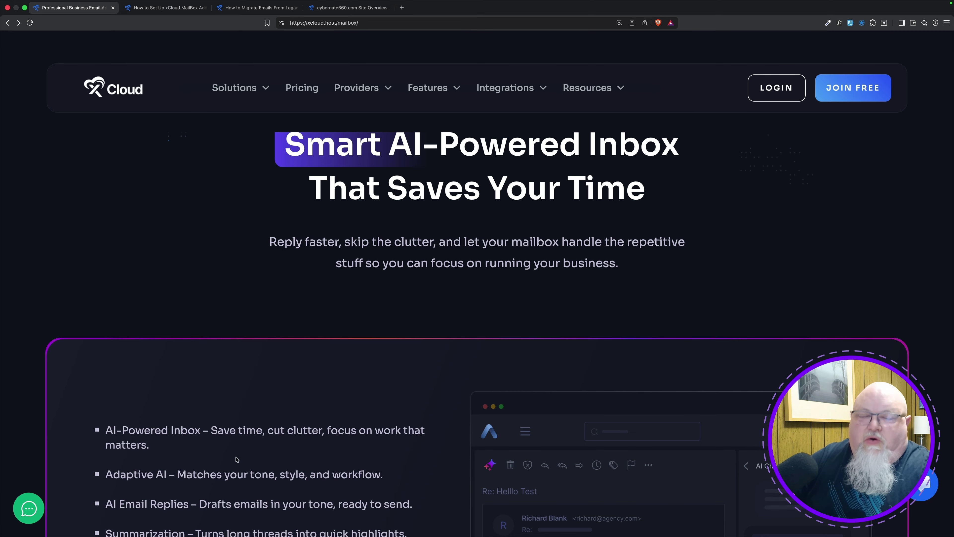
pyautogui.scroll(-5, 236, 460)
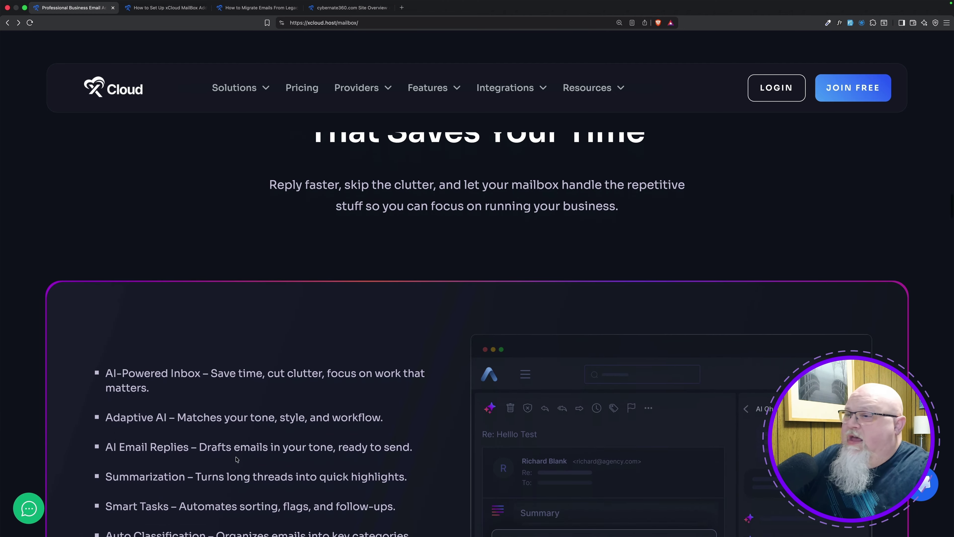
pyautogui.scroll(-1, 236, 457)
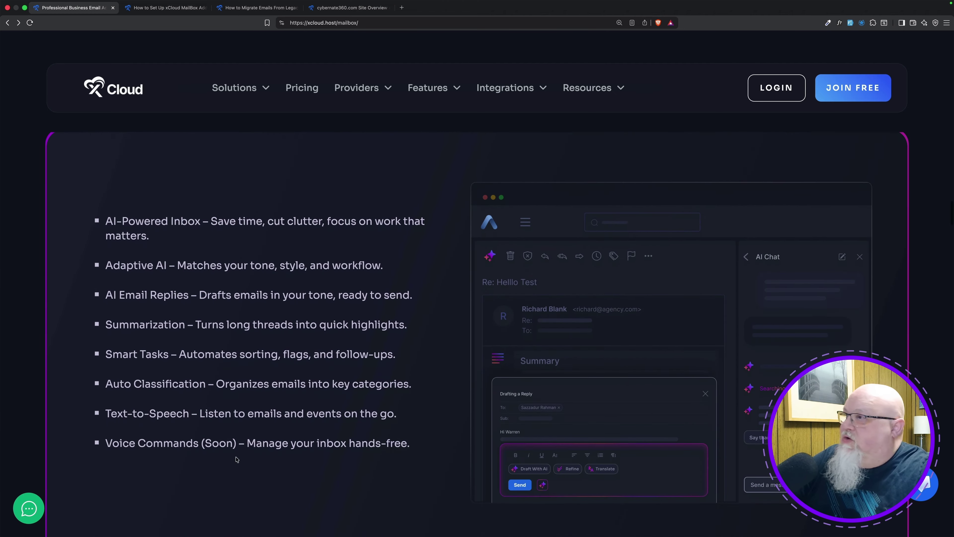
pyautogui.scroll(-13, 236, 460)
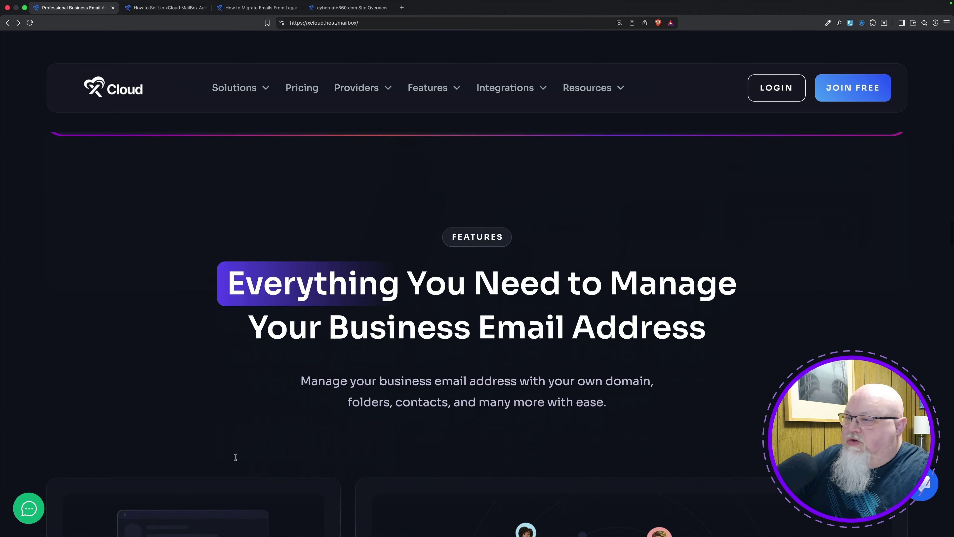
pyautogui.scroll(-19, 237, 460)
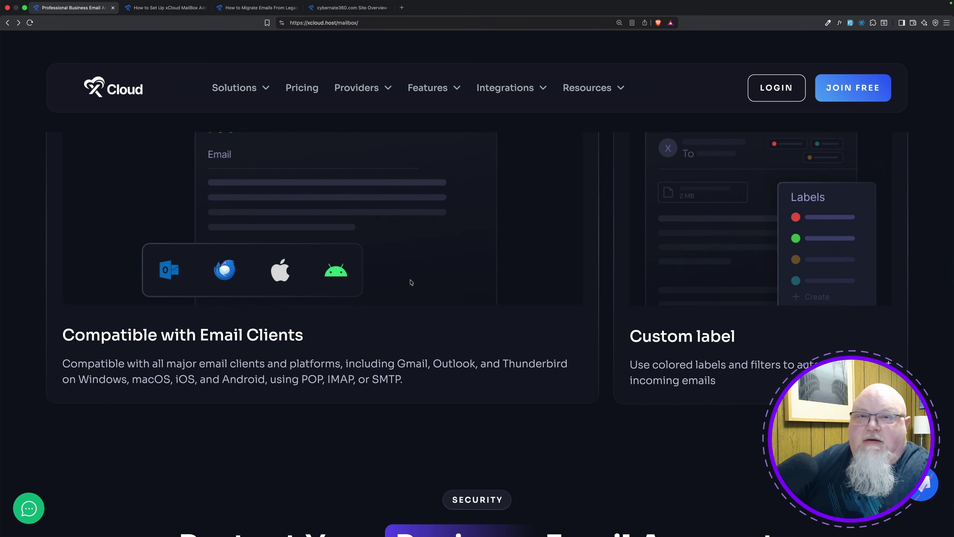
# - Look through the table of contents of the "How to Set Up xCloud MailBox Addon" guide
pyautogui.click(165, 8)
pyautogui.scroll(-2, 443, 275)
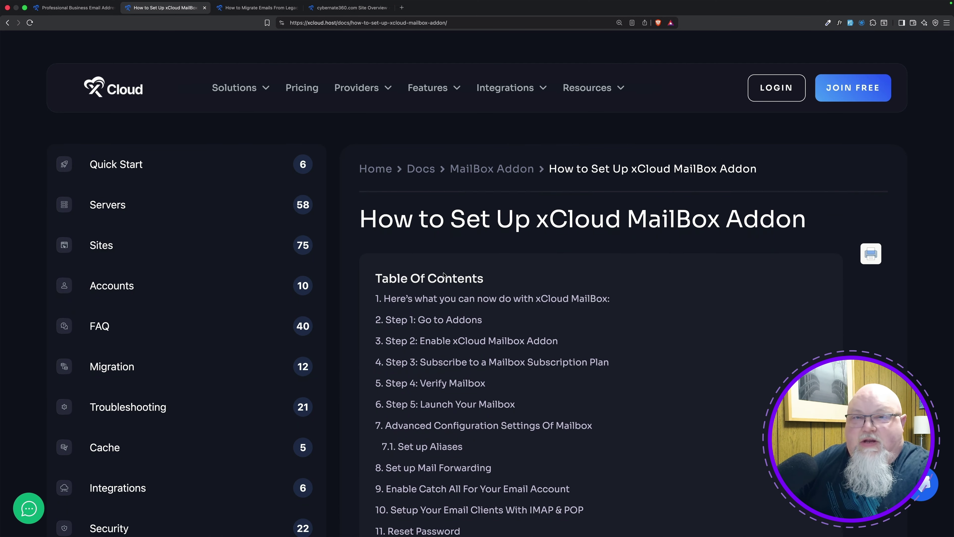
pyautogui.scroll(-7, 444, 275)
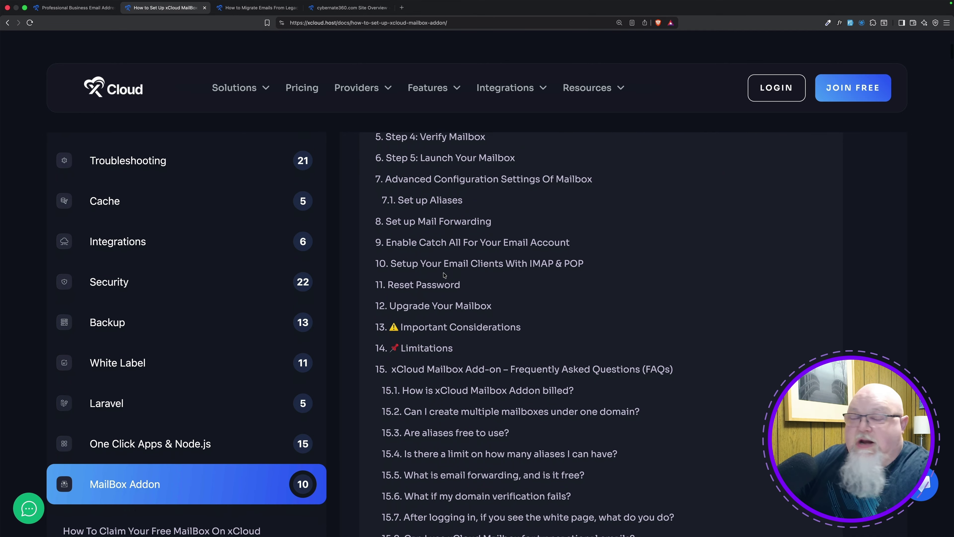
pyautogui.scroll(-15, 444, 275)
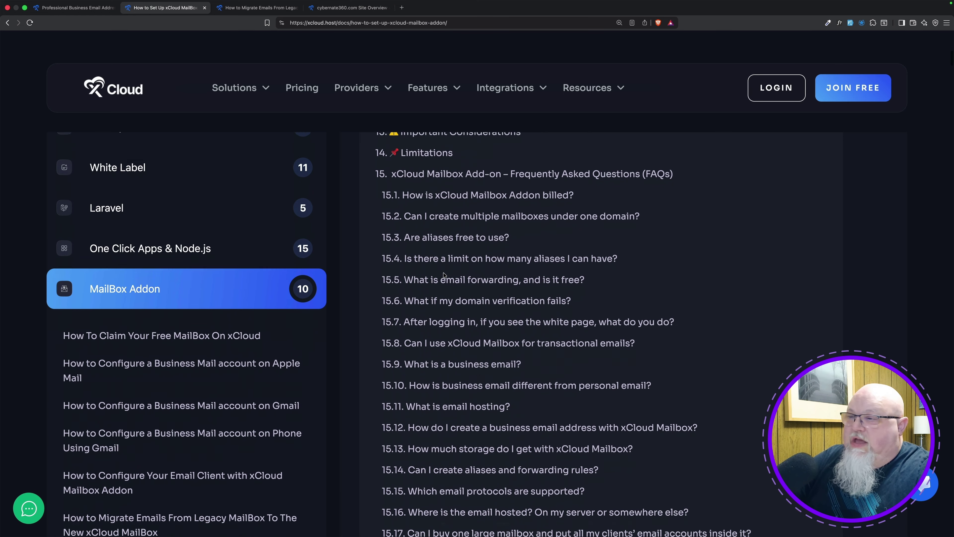
pyautogui.scroll(-4, 443, 275)
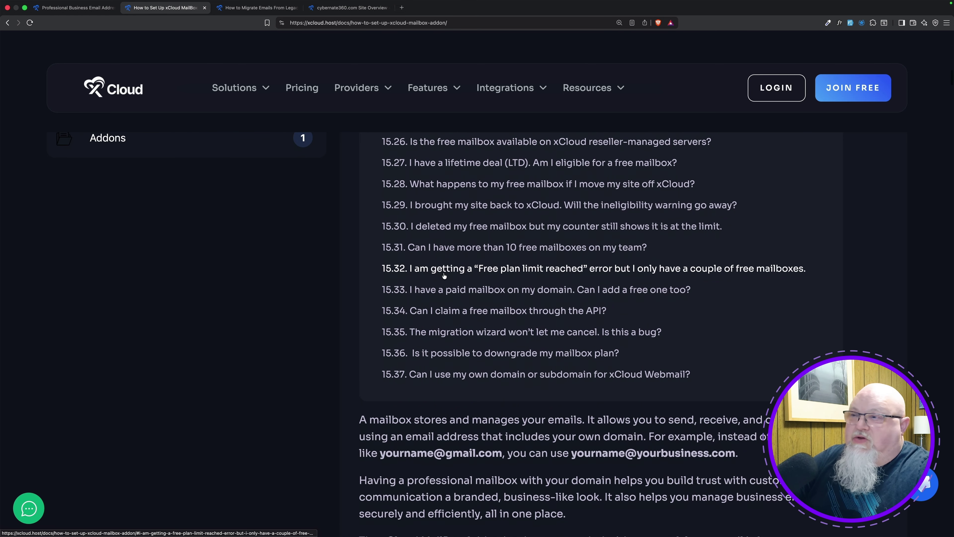
pyautogui.scroll(20, 444, 275)
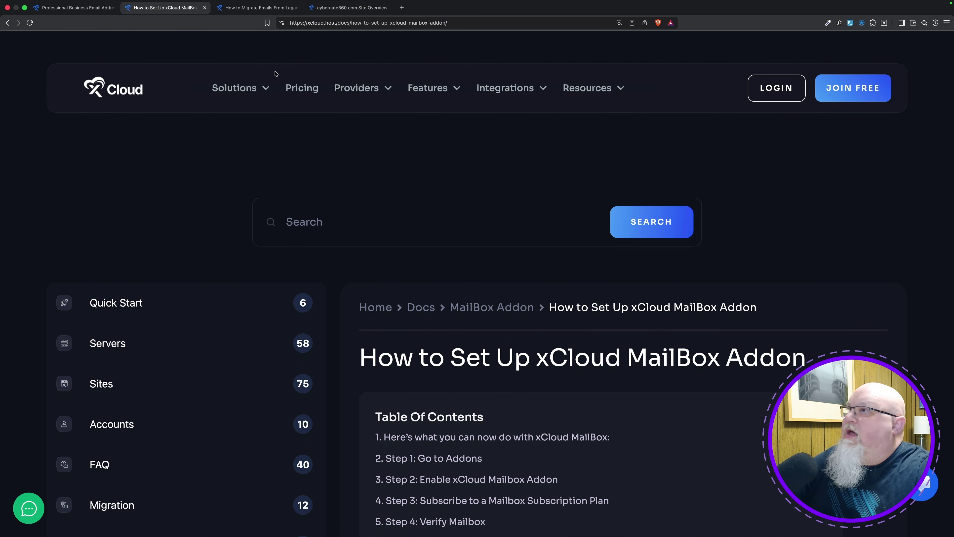
# - Look at the guide on migrating emails from the legacy mailbox to the new xCloud MailBox
pyautogui.click(256, 8)
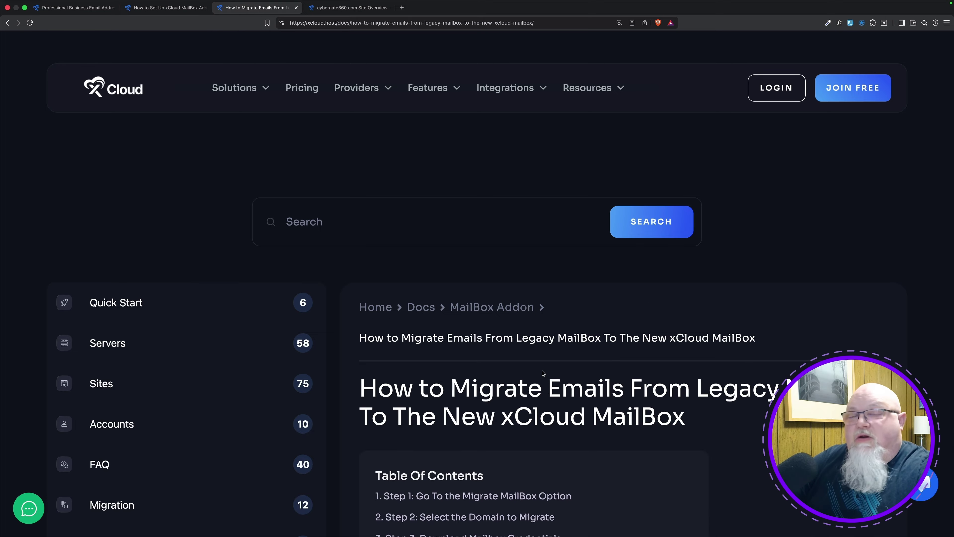
pyautogui.scroll(-1, 543, 373)
pyautogui.scroll(-5, 543, 373)
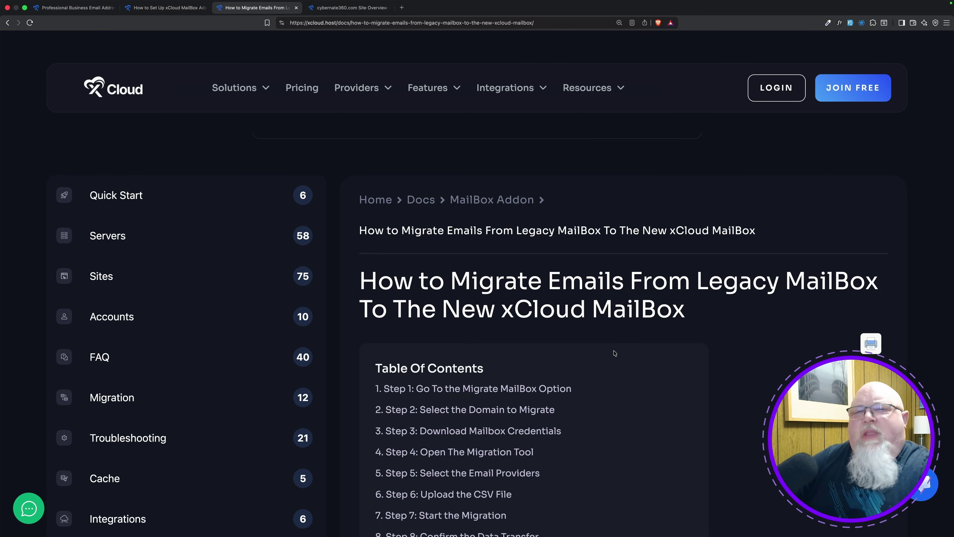
# - Go to the cybernate360.com site overview, view the form behind the free mailbox offer, and close it
pyautogui.click(356, 8)
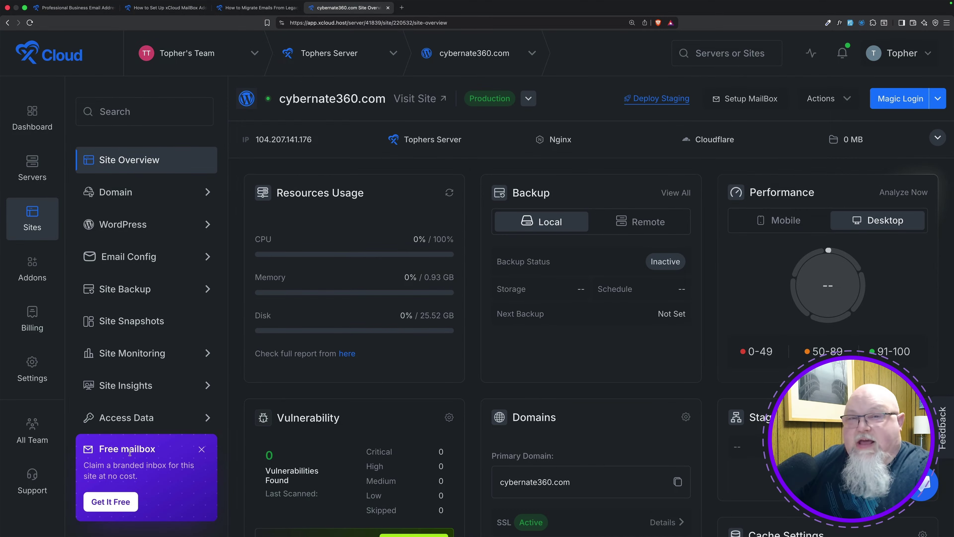
pyautogui.click(110, 502)
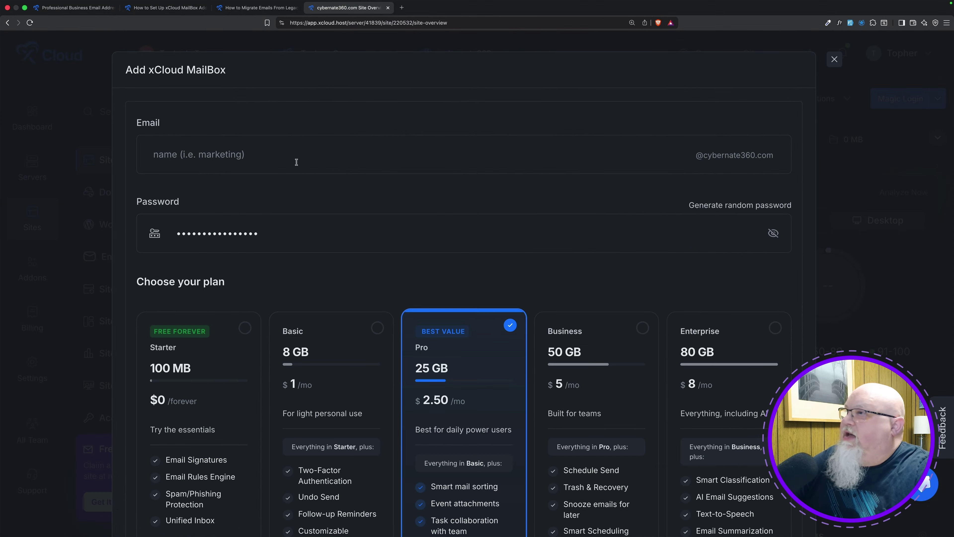
pyautogui.scroll(-1, 283, 162)
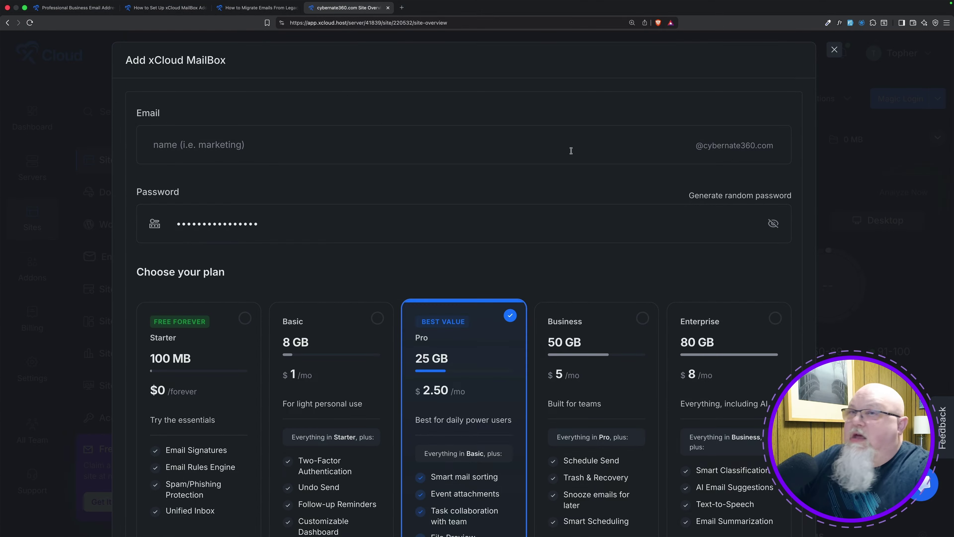
pyautogui.click(835, 49)
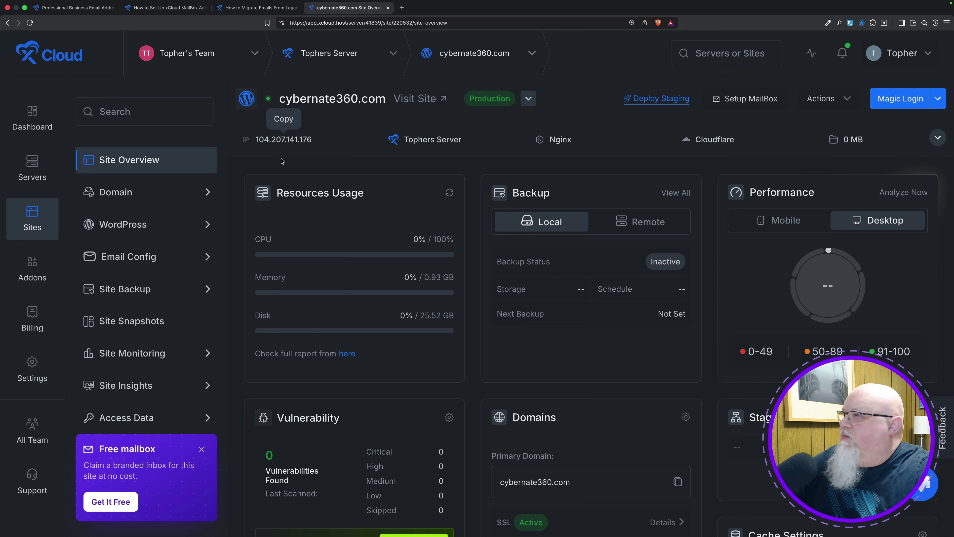
# - Get the Mailbox addon from the site's MailBox email configuration so that the new mailbox form opens
pyautogui.moveTo(163, 260)
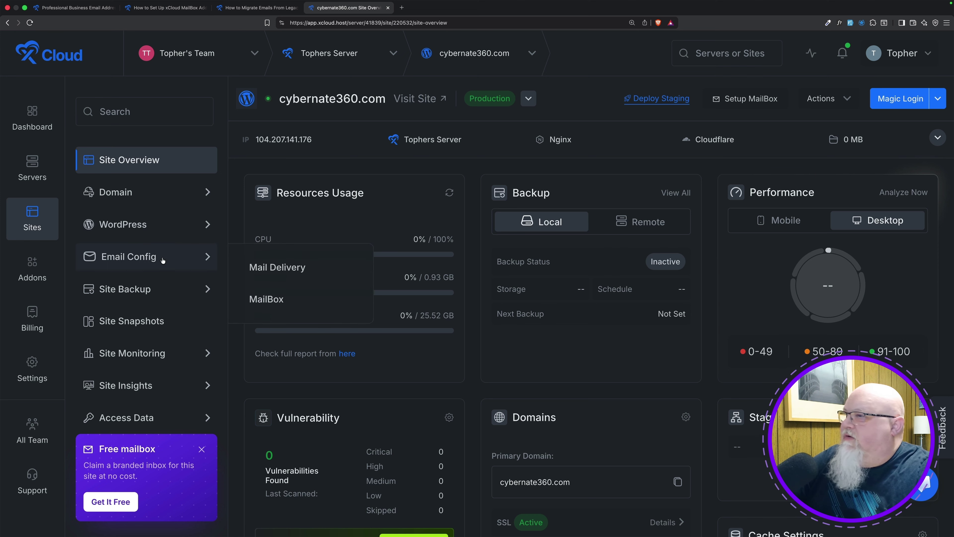
pyautogui.click(270, 306)
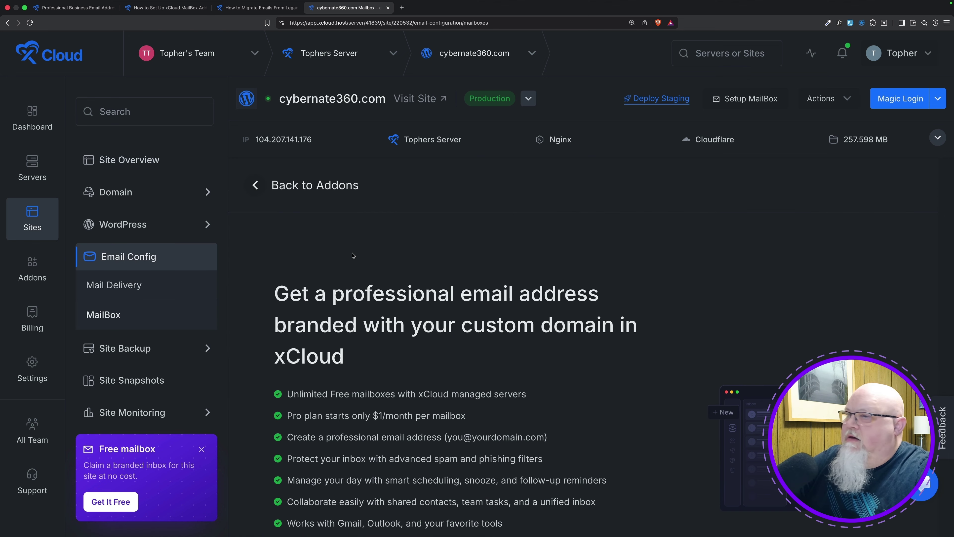
pyautogui.scroll(-5, 354, 256)
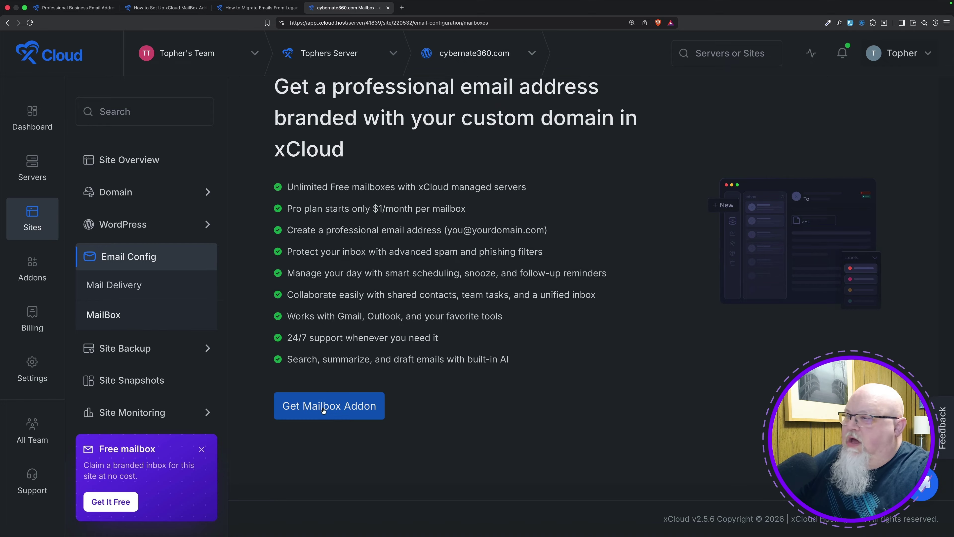
pyautogui.click(322, 404)
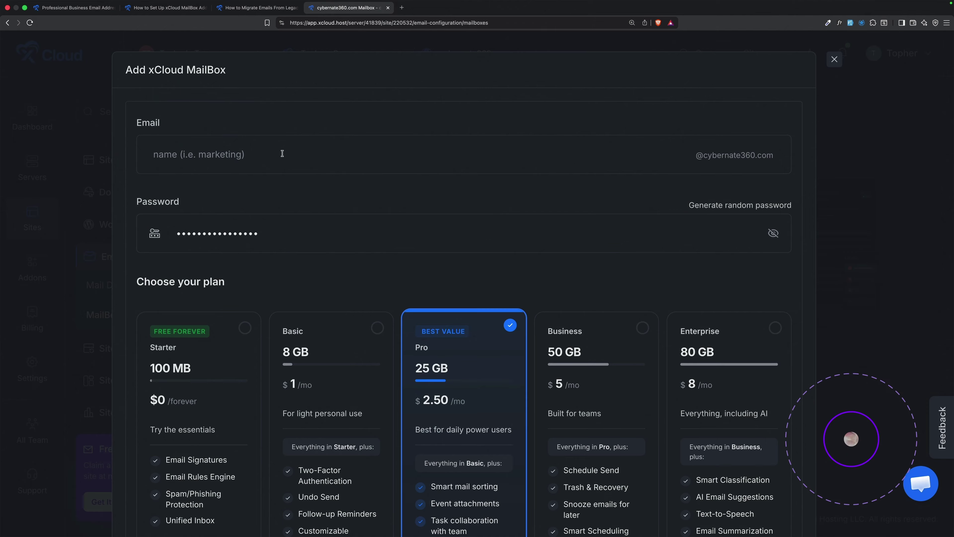
# - Create a mailbox on cybernate360.com with the free 100 MB Starter plan, filling in the mailbox's email name
pyautogui.click(246, 331)
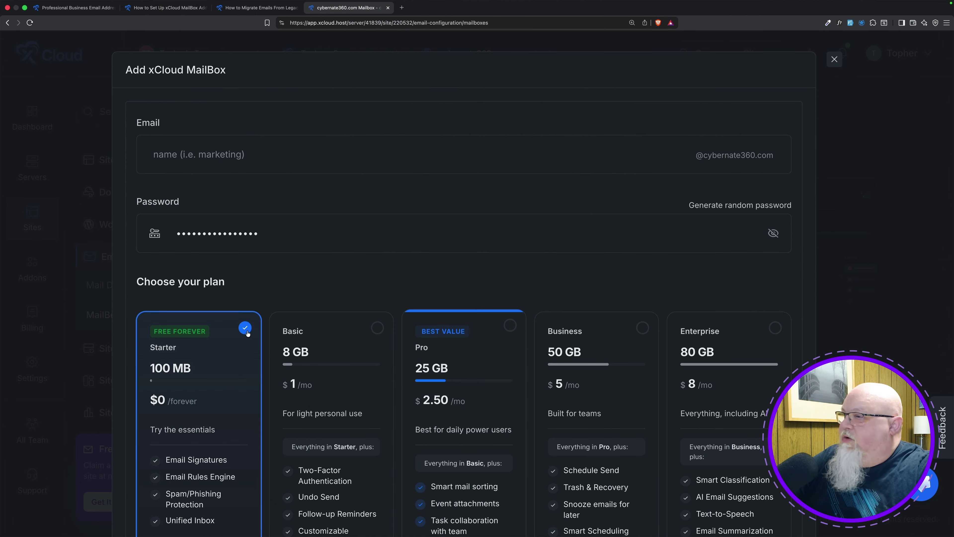
pyautogui.click(249, 157)
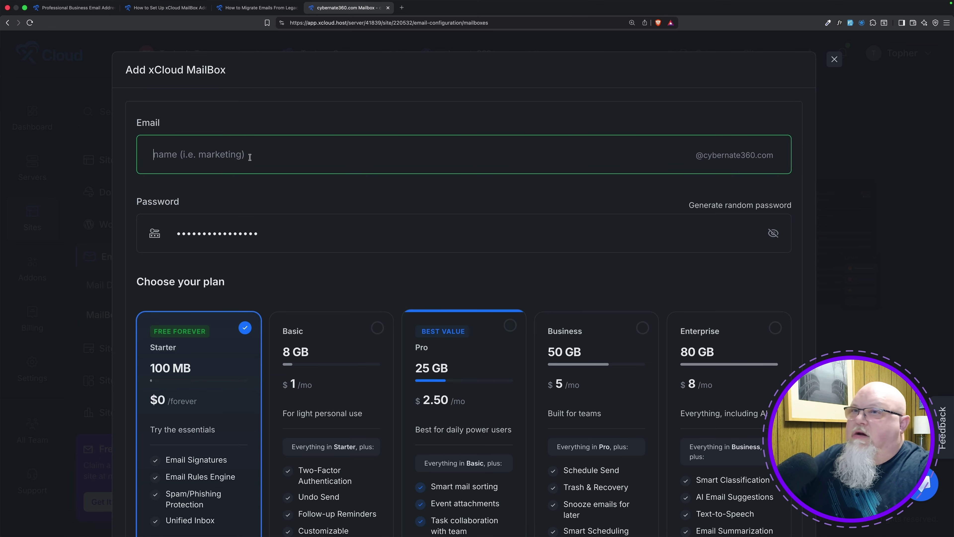
pyautogui.scroll(-5, 451, 300)
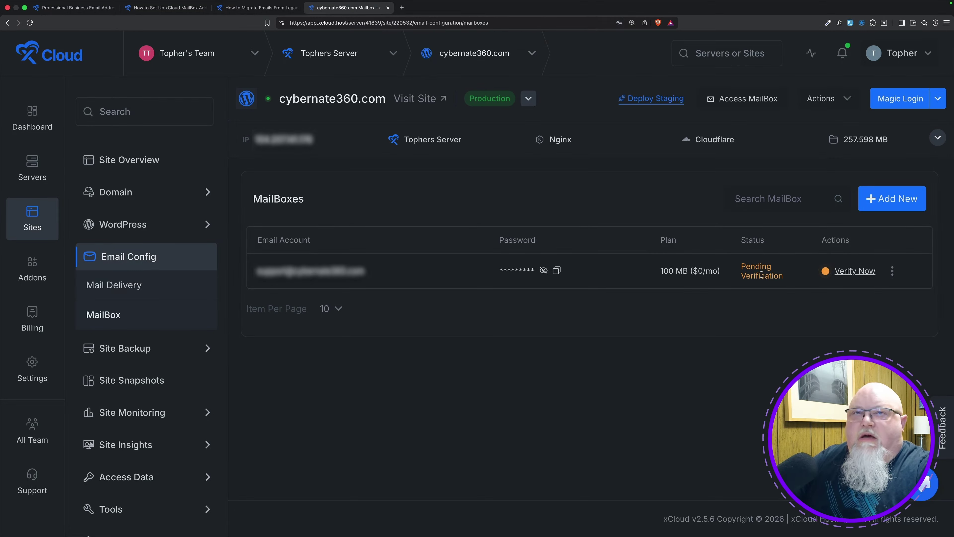
# - Start verifying the pending mailbox and review the MX and SPF records required for domain ownership
pyautogui.click(855, 271)
pyautogui.scroll(-5, 639, 301)
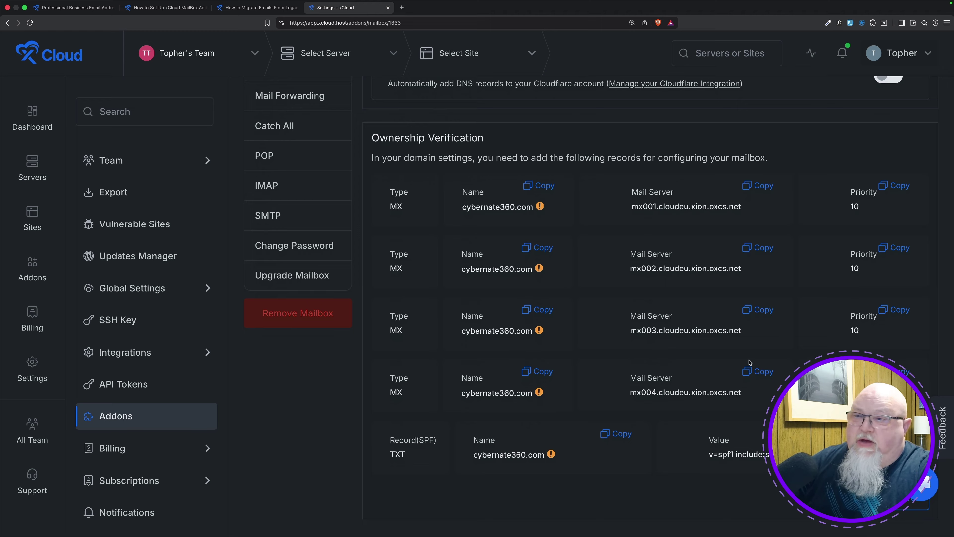